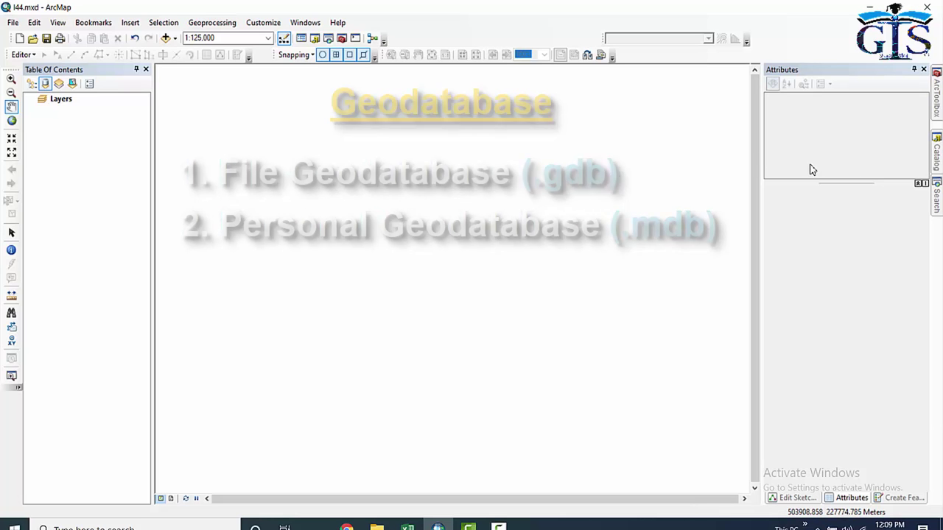
Show the Catalog window and expand My Learning > Geodatabase to reveal Stowe.gdb.
{"action": "left_click", "coordinate": [935, 168]}
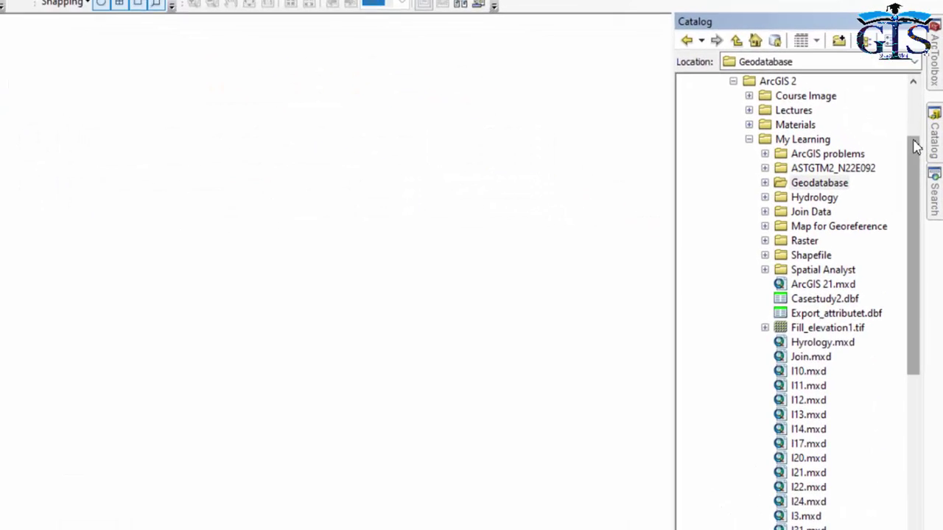
{"action": "left_click", "coordinate": [699, 175]}
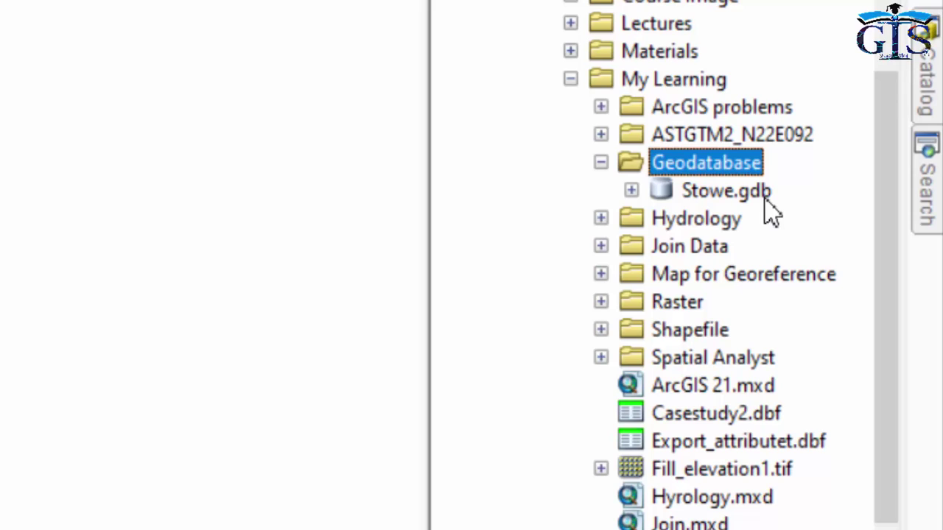
Expand Stowe.gdb and select the destination, elevation and roads datasets in turn.
{"action": "left_click", "coordinate": [635, 192]}
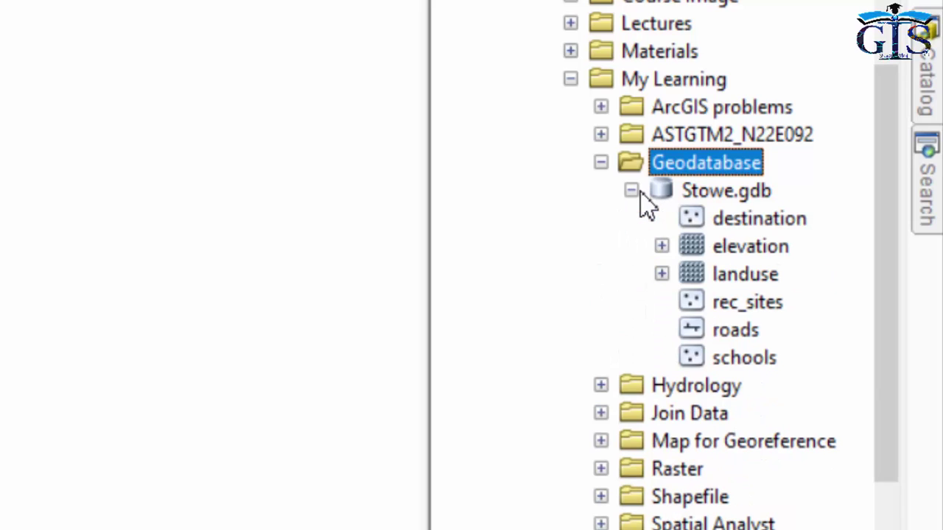
{"action": "left_click", "coordinate": [761, 224]}
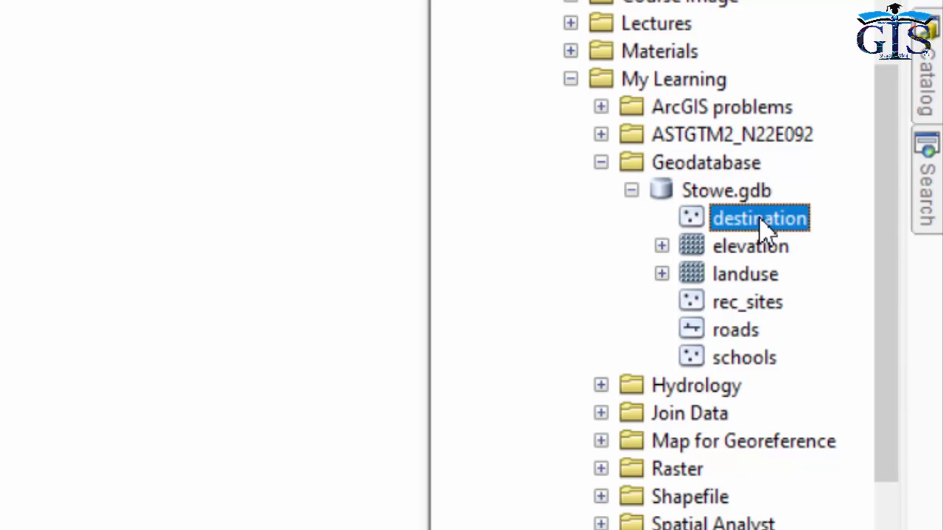
{"action": "left_click", "coordinate": [740, 332]}
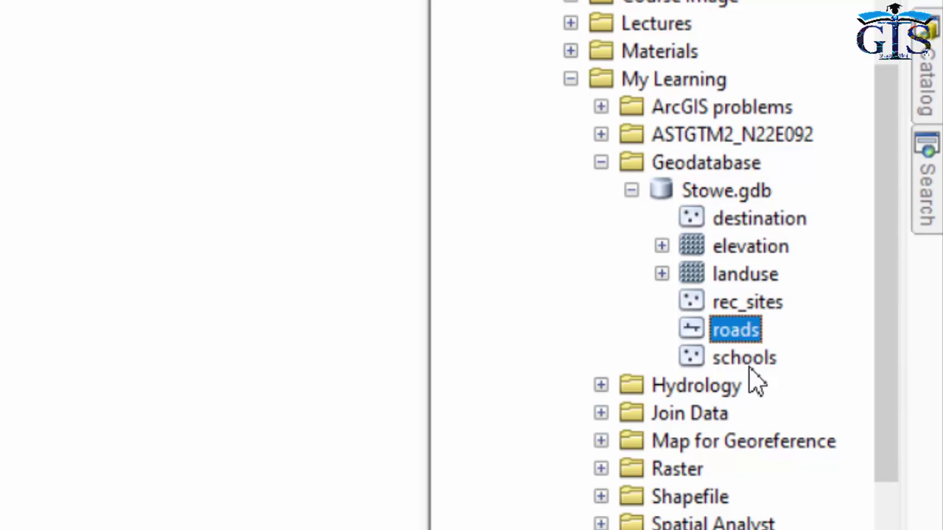
{"action": "left_click", "coordinate": [767, 249]}
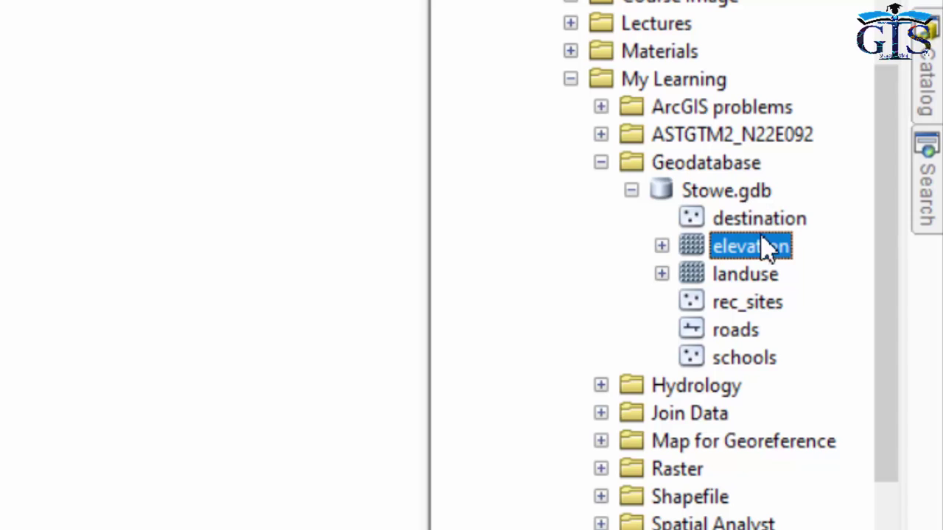
{"action": "left_click", "coordinate": [745, 220]}
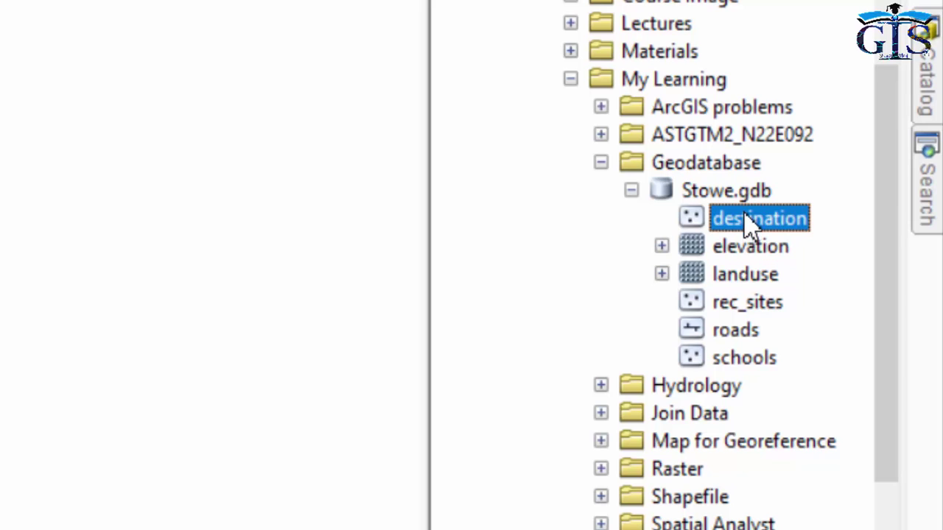
{"action": "left_click", "coordinate": [754, 246]}
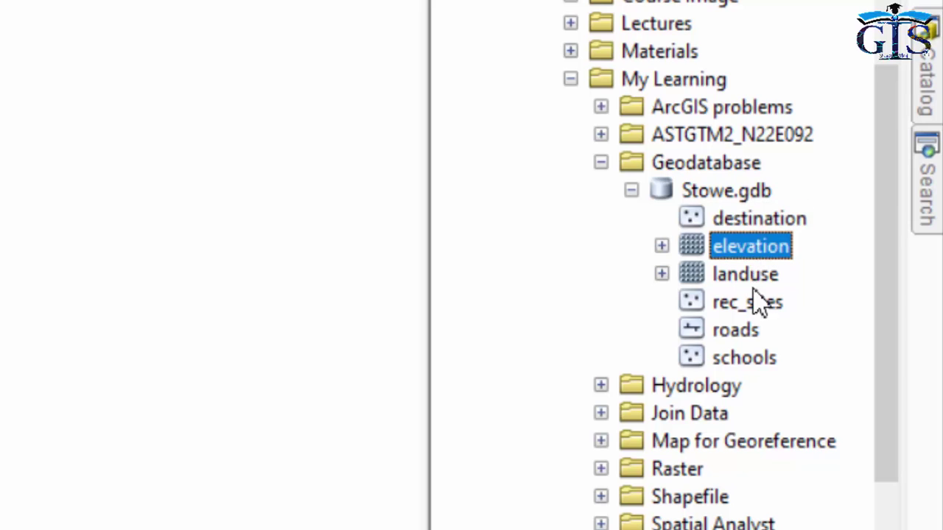
{"action": "left_click", "coordinate": [740, 338]}
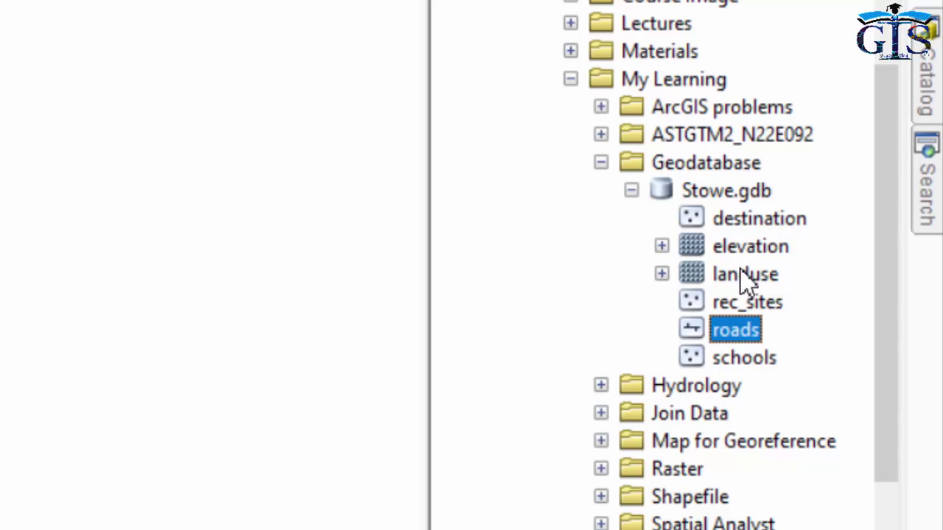
{"action": "left_click", "coordinate": [720, 333]}
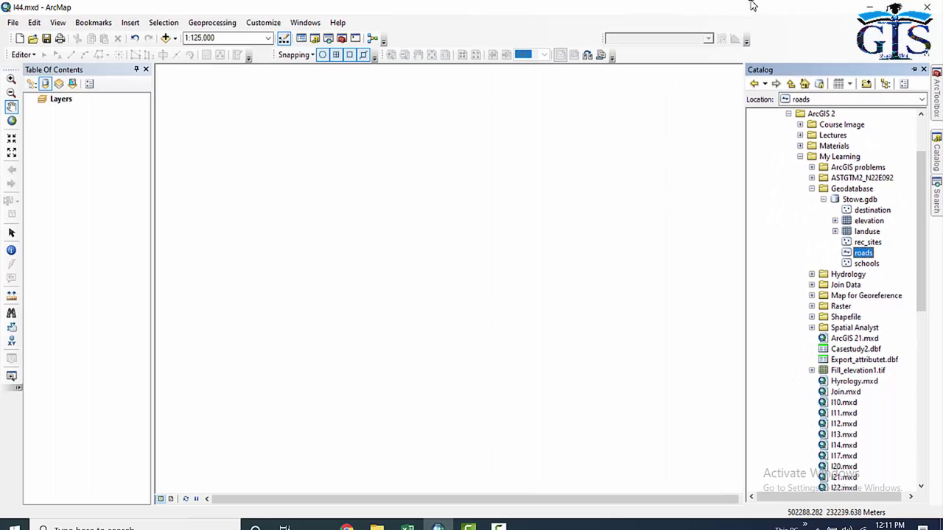
Use Add Data to browse My Learning > Geodatabase > Stowe.gdb and add all six datasets.
{"action": "left_click", "coordinate": [166, 40]}
{"action": "left_click", "coordinate": [398, 202]}
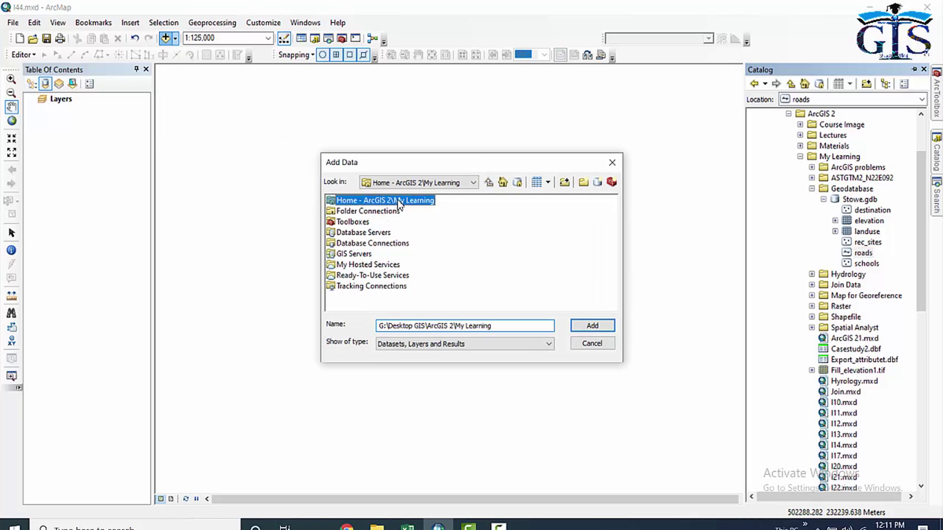
{"action": "double_click", "coordinate": [399, 201]}
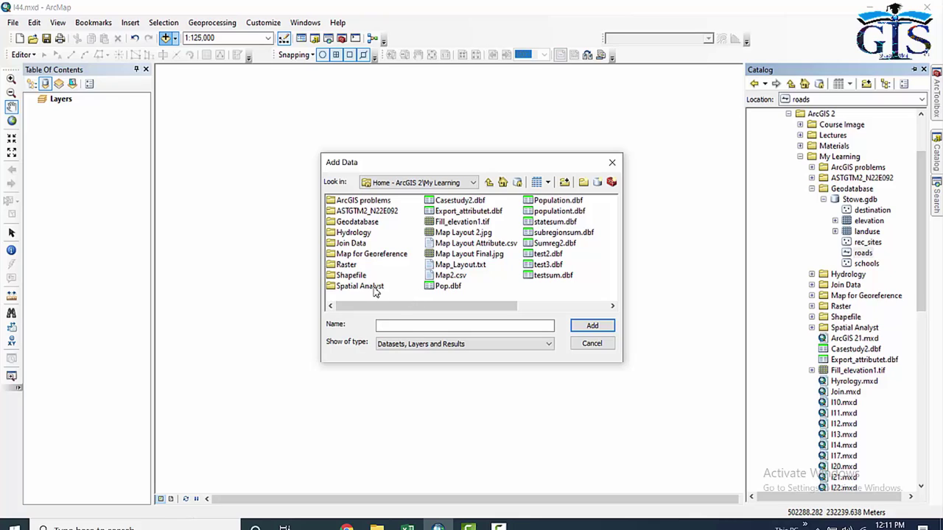
{"action": "double_click", "coordinate": [356, 223]}
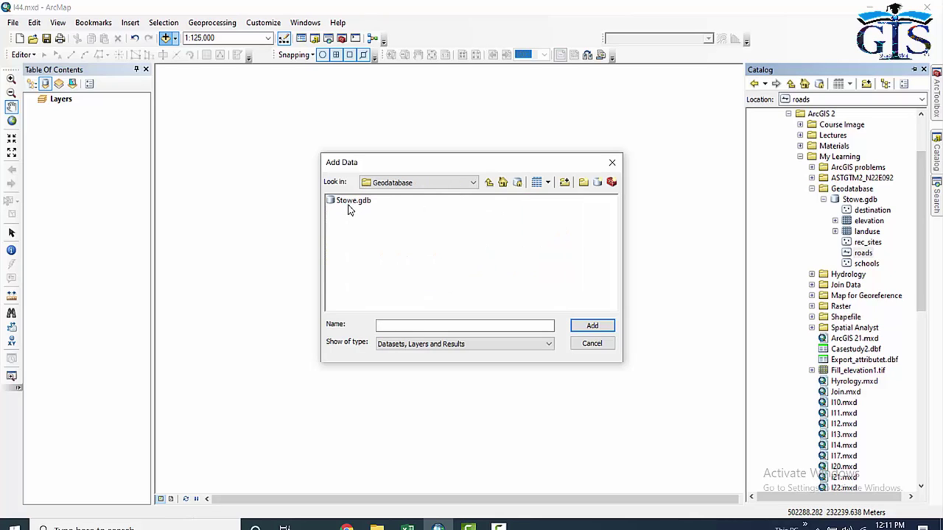
{"action": "double_click", "coordinate": [359, 204]}
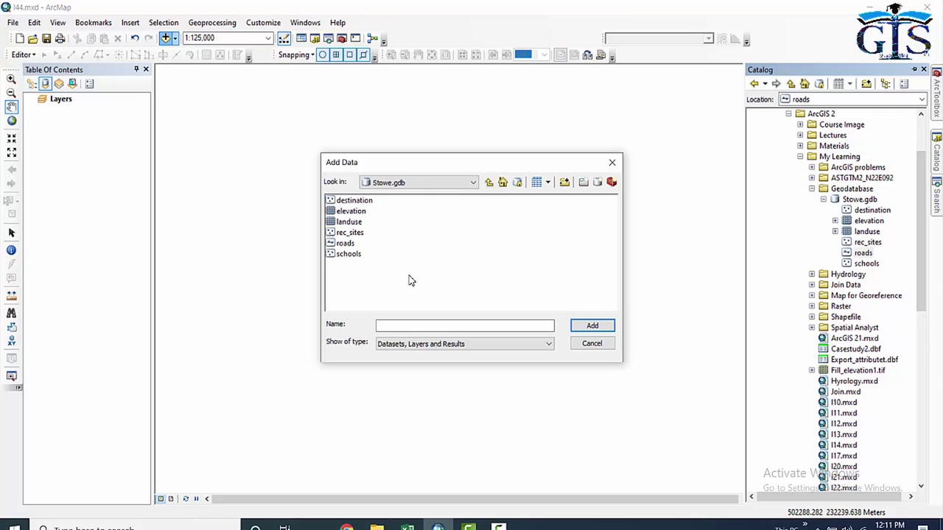
{"action": "left_click_drag", "start_coordinate": [398, 270], "coordinate": [331, 202]}
{"action": "left_click_drag", "start_coordinate": [418, 300], "coordinate": [328, 200]}
{"action": "left_click", "coordinate": [593, 327]}
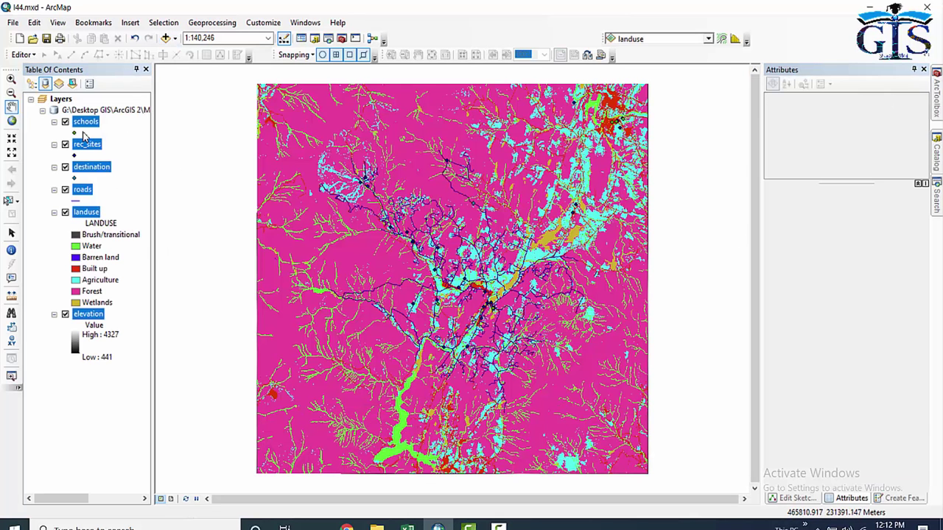
Open the schools layer's attribute table and move its window lower on screen.
{"action": "left_click", "coordinate": [140, 139]}
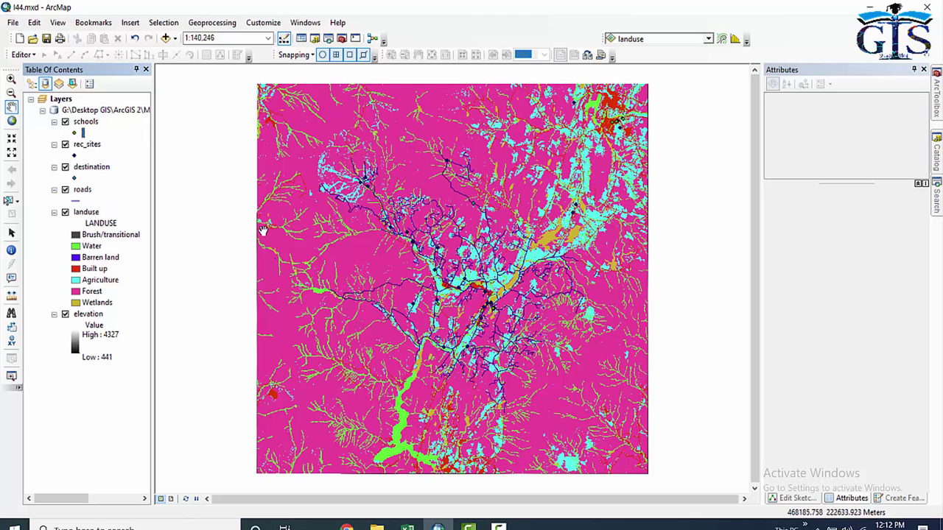
{"action": "right_click", "coordinate": [88, 124]}
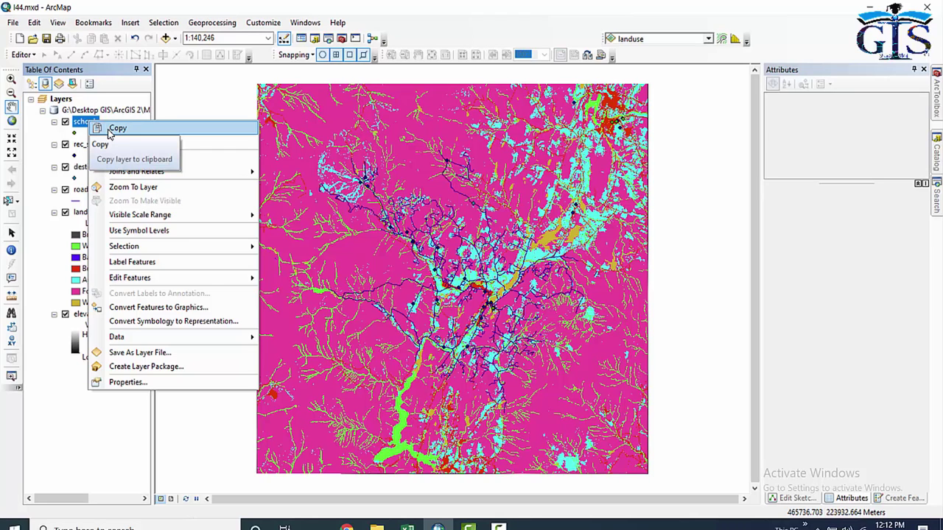
{"action": "left_click", "coordinate": [118, 157]}
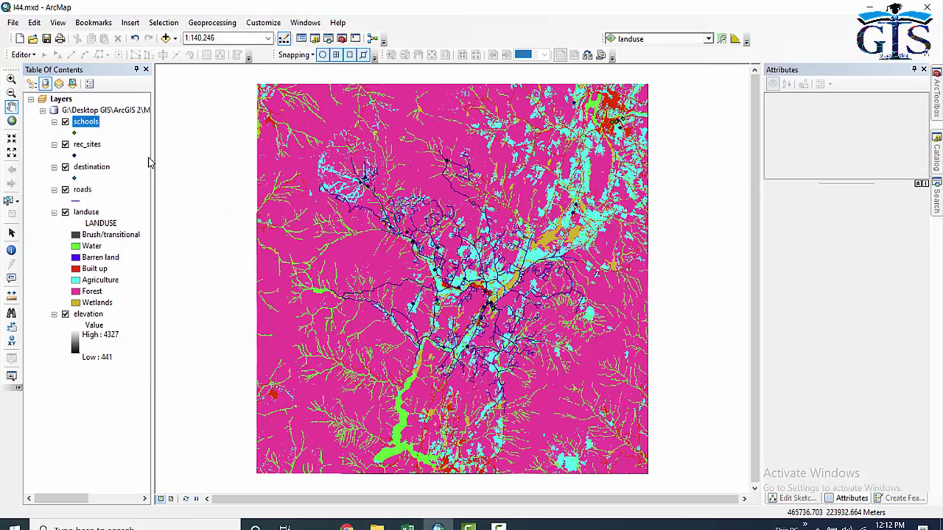
{"action": "left_click_drag", "start_coordinate": [444, 11], "coordinate": [453, 67]}
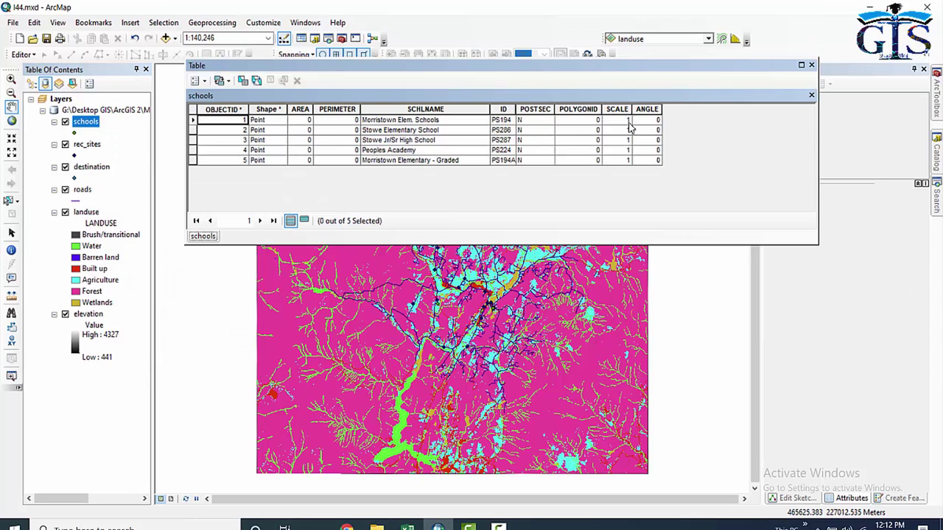
Open and cancel Add Field from the table options, then close the schools attribute table.
{"action": "left_click", "coordinate": [197, 80]}
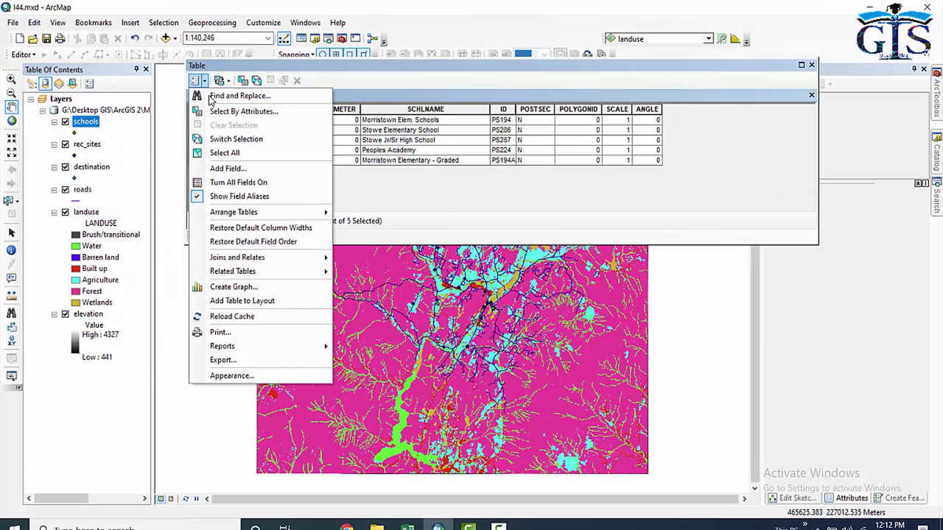
{"action": "left_click", "coordinate": [221, 169]}
{"action": "left_click", "coordinate": [531, 336]}
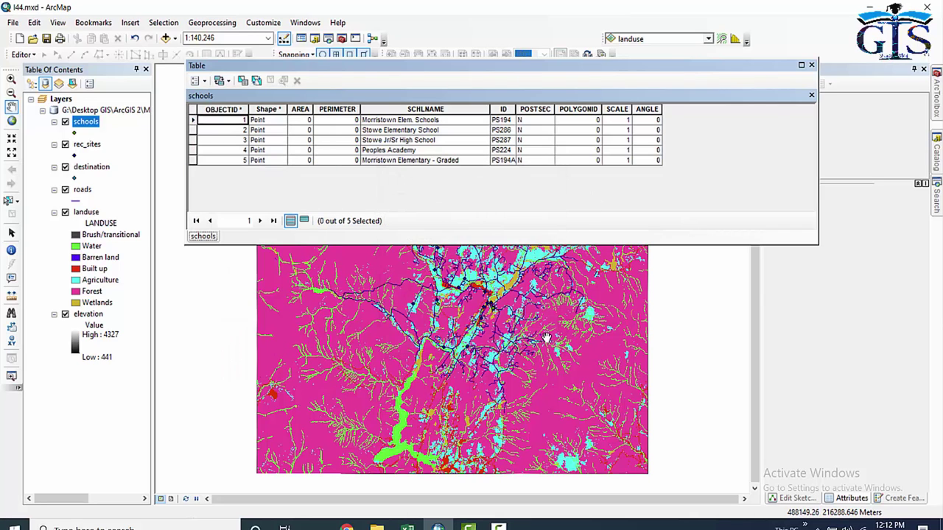
{"action": "left_click_drag", "start_coordinate": [621, 74], "coordinate": [635, 119]}
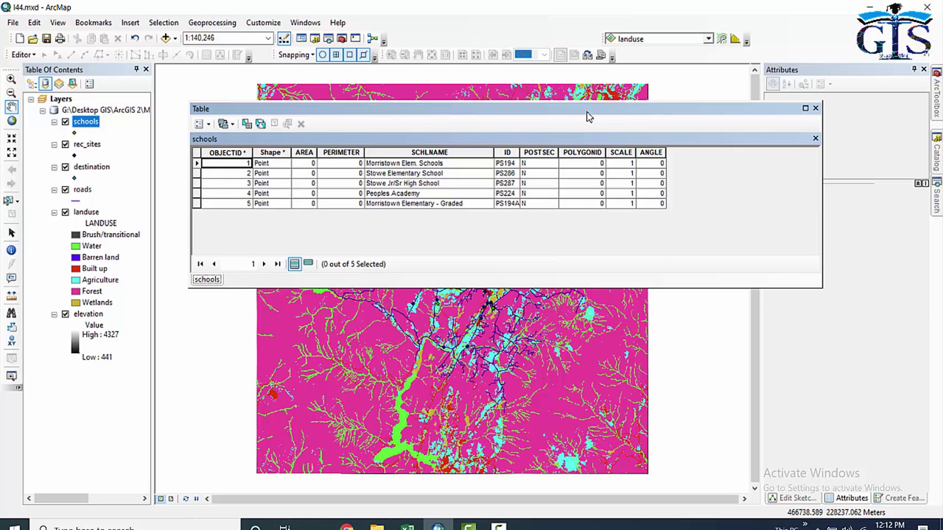
{"action": "left_click", "coordinate": [816, 108]}
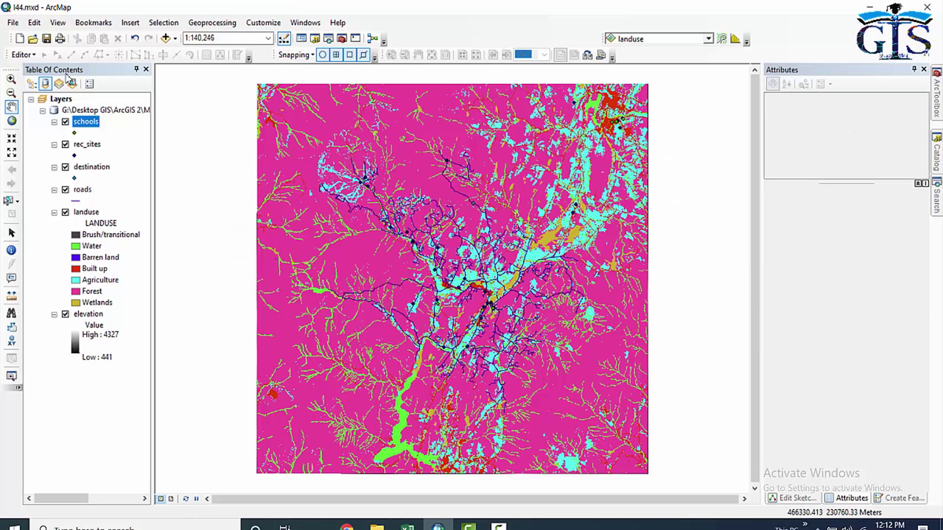
Start editing and show the Create Features templates for destination, rec_sites, roads and schools.
{"action": "left_click", "coordinate": [22, 54]}
{"action": "left_click", "coordinate": [45, 72]}
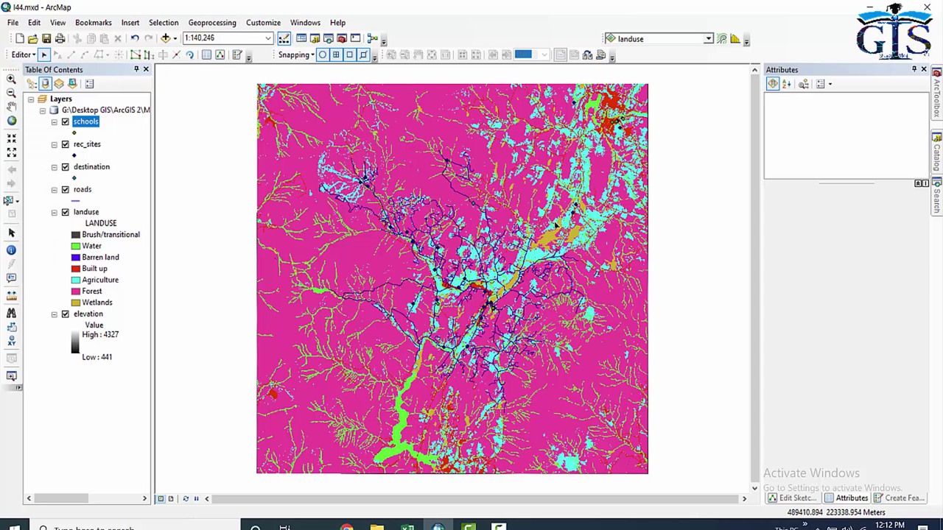
{"action": "left_click", "coordinate": [237, 55]}
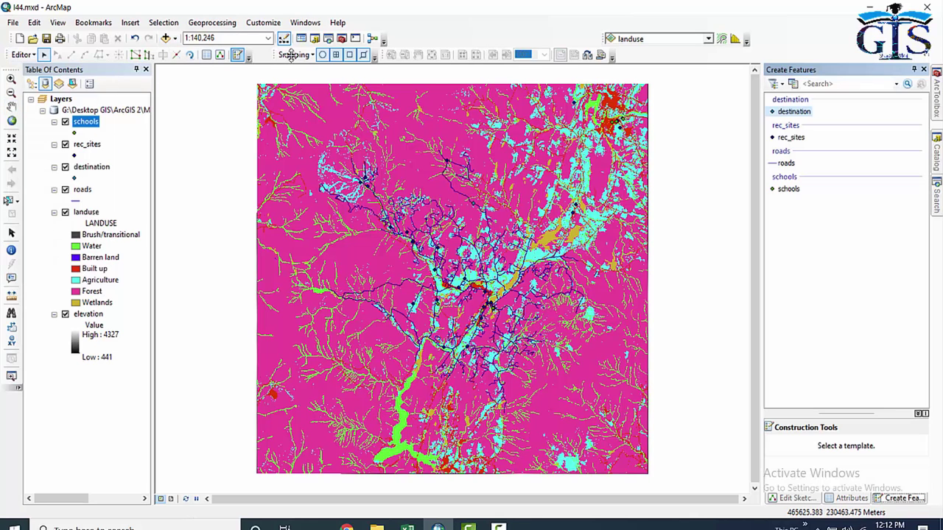